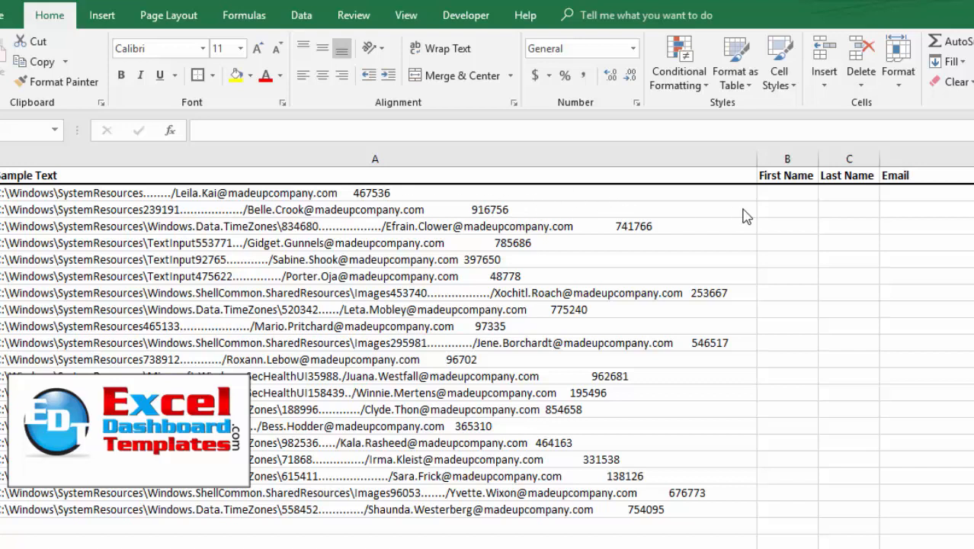
Step: Enter the first row's first name in B2 as an example, then Flash Fill the rest of the First Name column
left_click(782, 194)
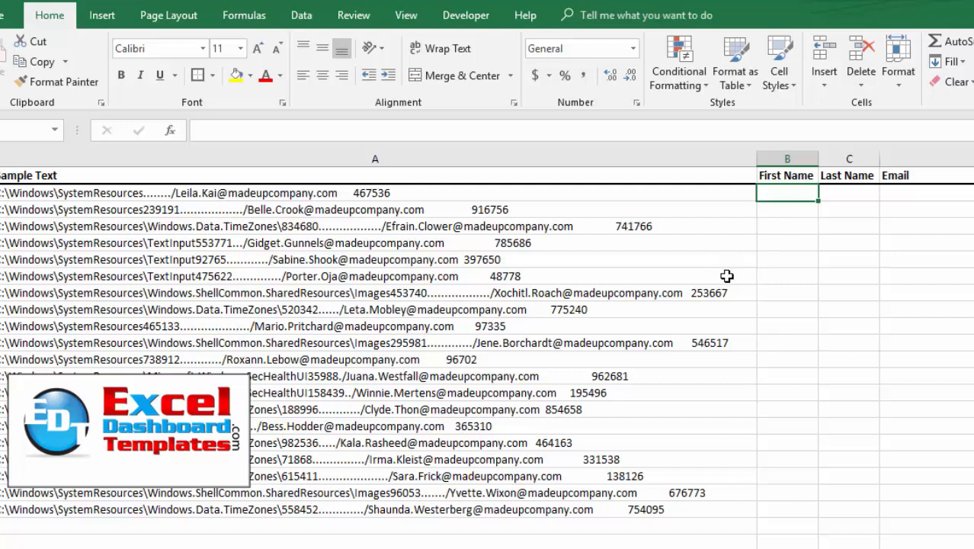
key("Return")
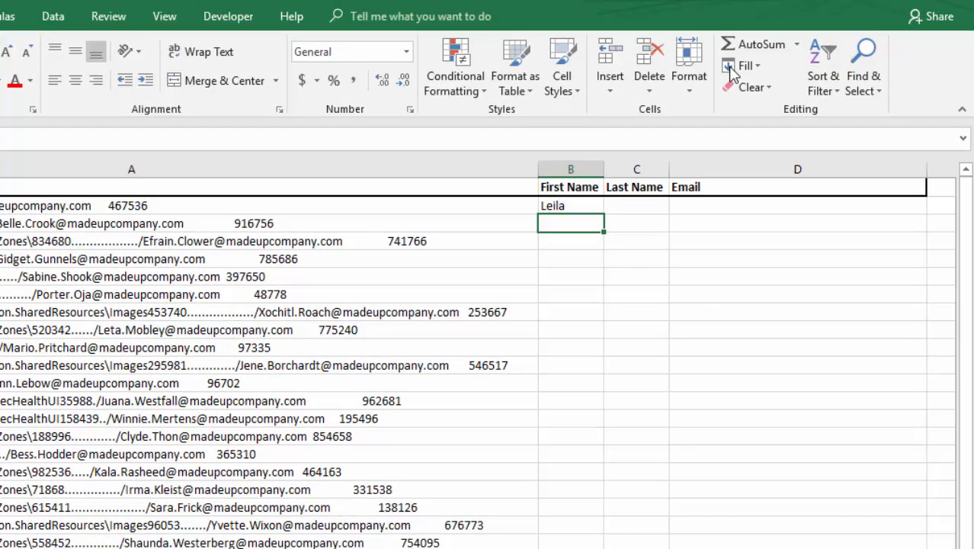
left_click(733, 67)
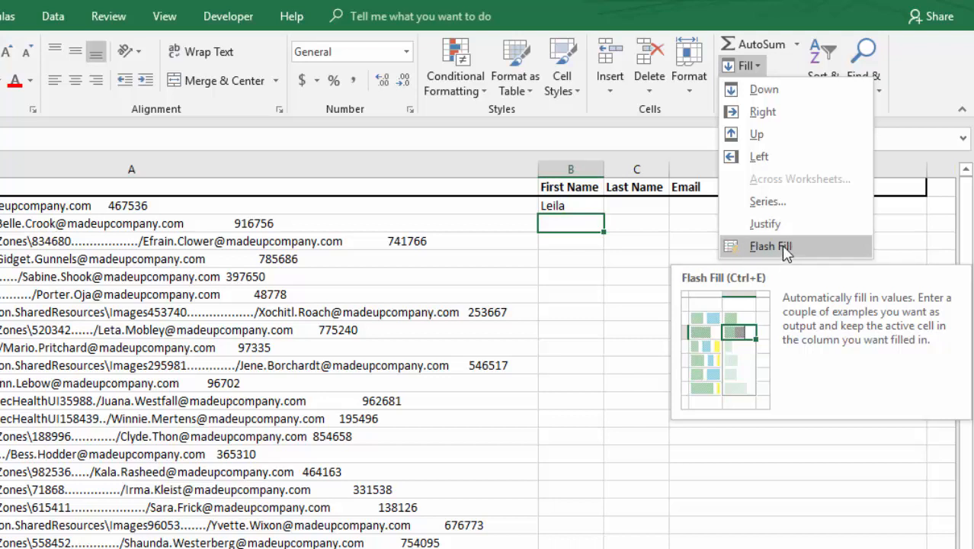
left_click(757, 246)
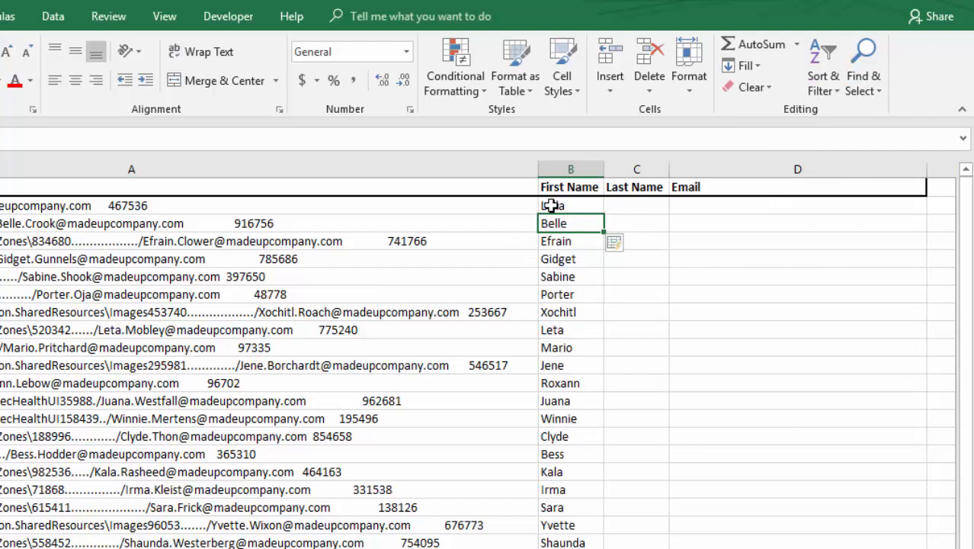
left_click_drag(550, 206, 564, 507)
Step: Enter the first row's surname in C2 as the Last Name example
left_click(633, 208)
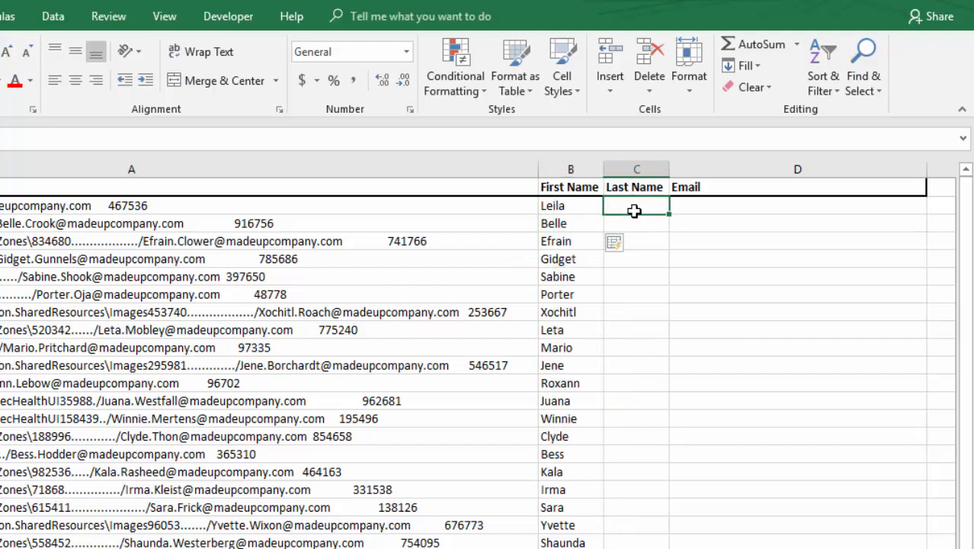
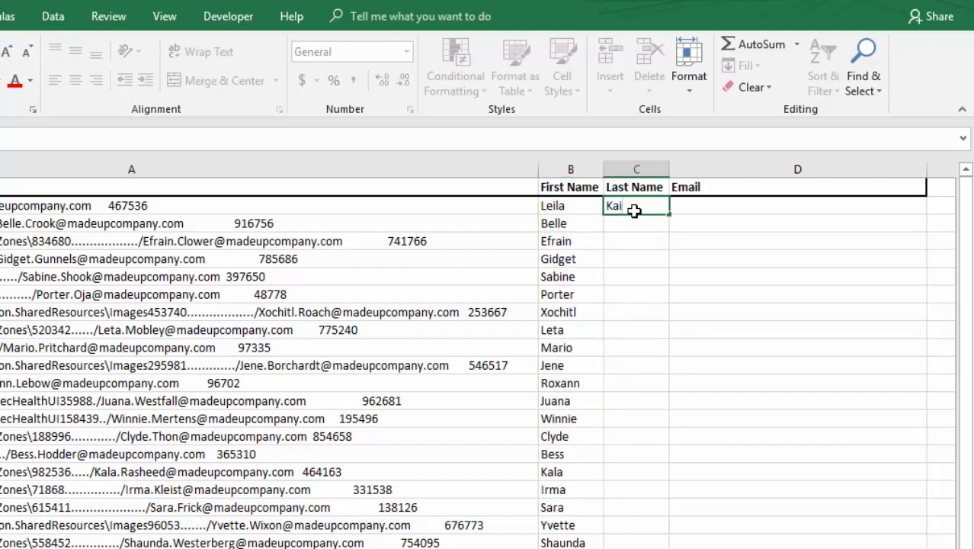
key("Return")
left_click(632, 204)
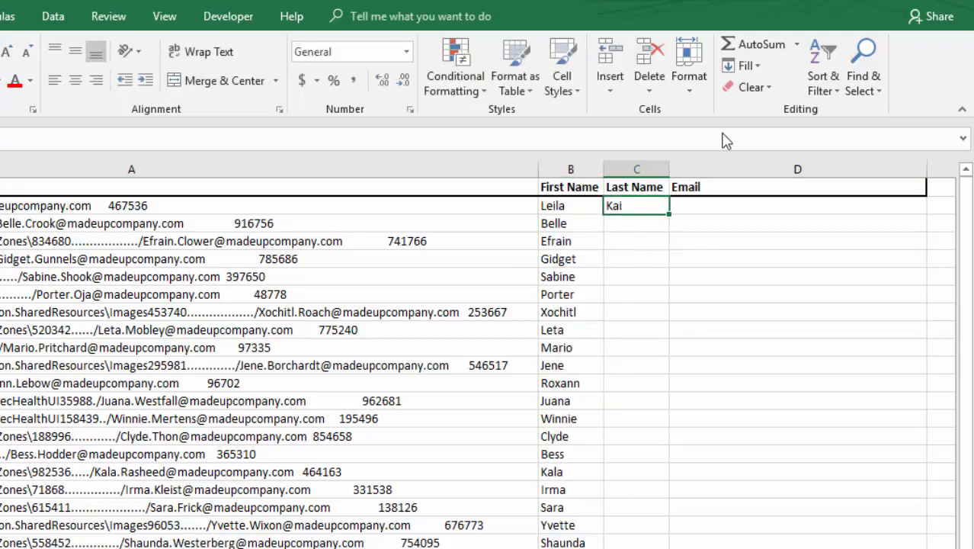
left_click(633, 274)
left_click(635, 210)
left_click(637, 280)
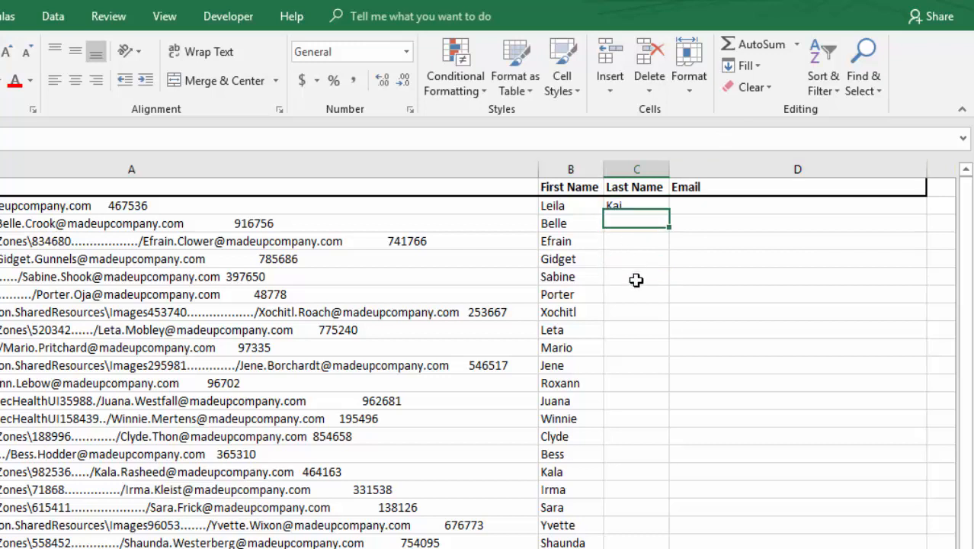
Step: Flash Fill the remaining surnames down the Last Name column and check the results
left_click(749, 67)
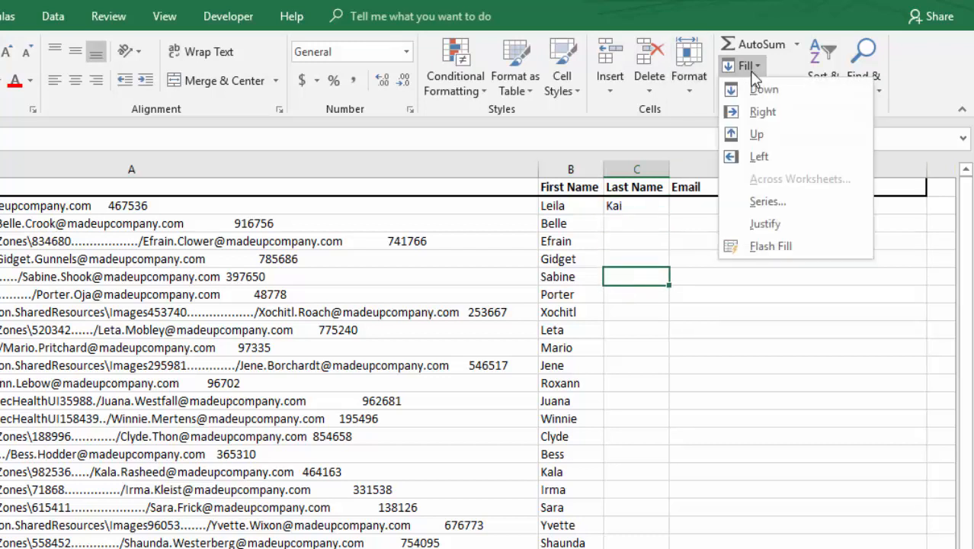
left_click(770, 246)
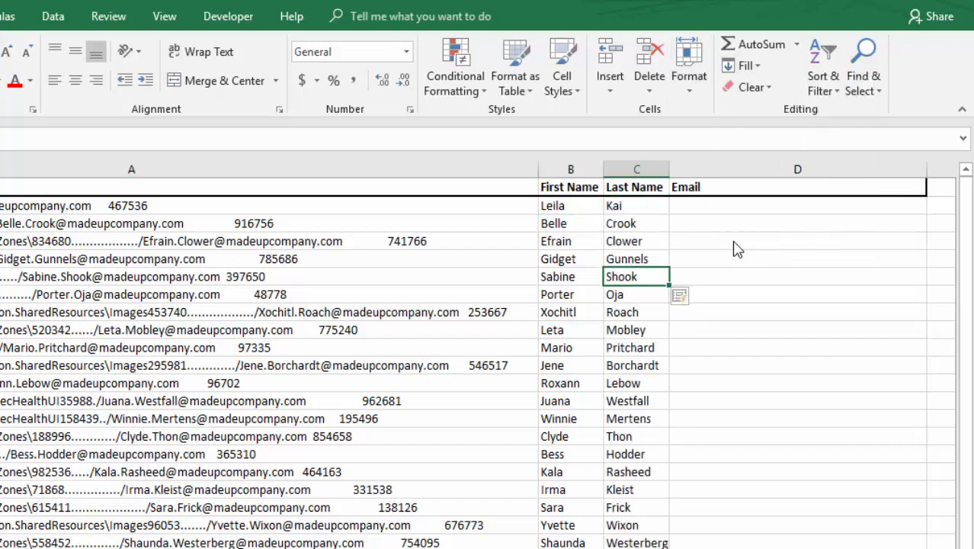
left_click(626, 224)
left_click_drag(626, 244, 631, 409)
left_click(630, 436)
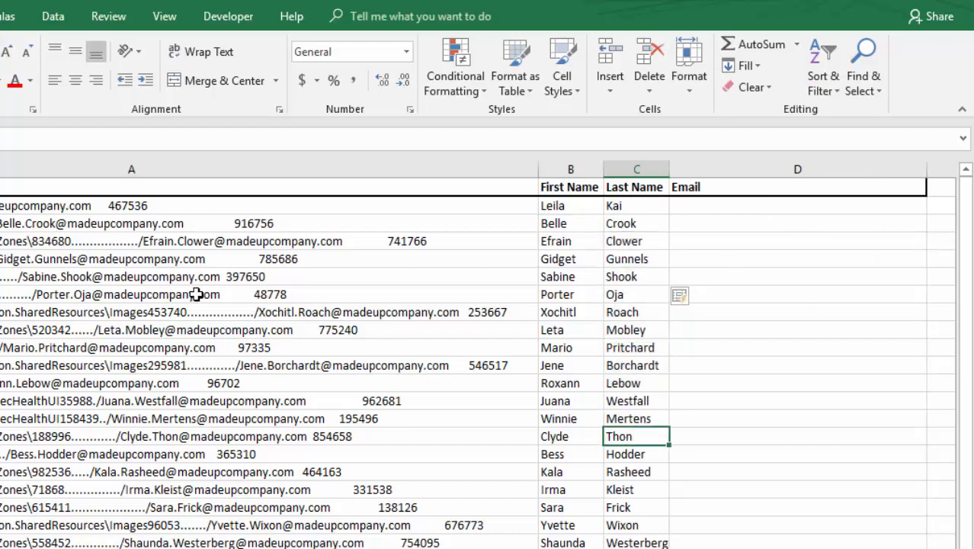
Step: Enter the first person's e-mail address in the first Email cell as an example
left_click(692, 217)
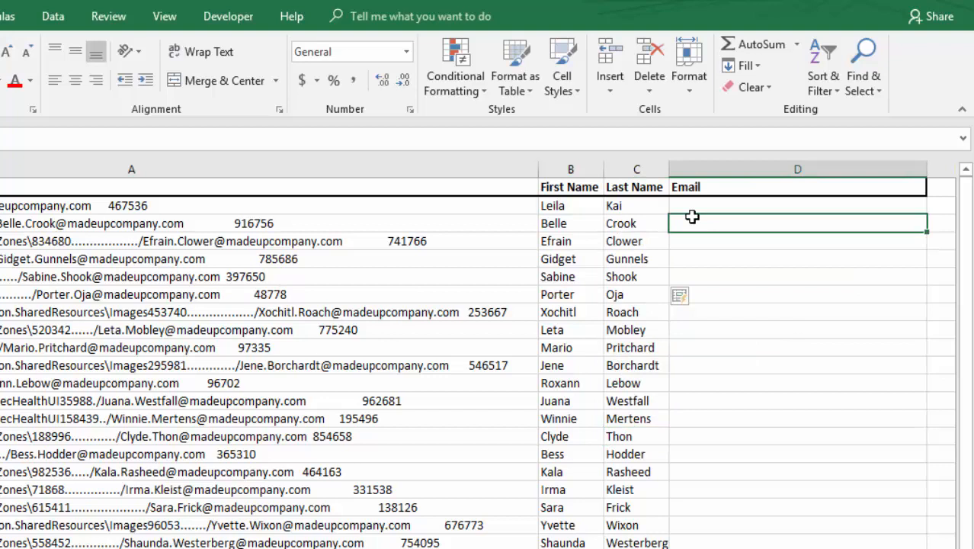
key("Up")
key("F2")
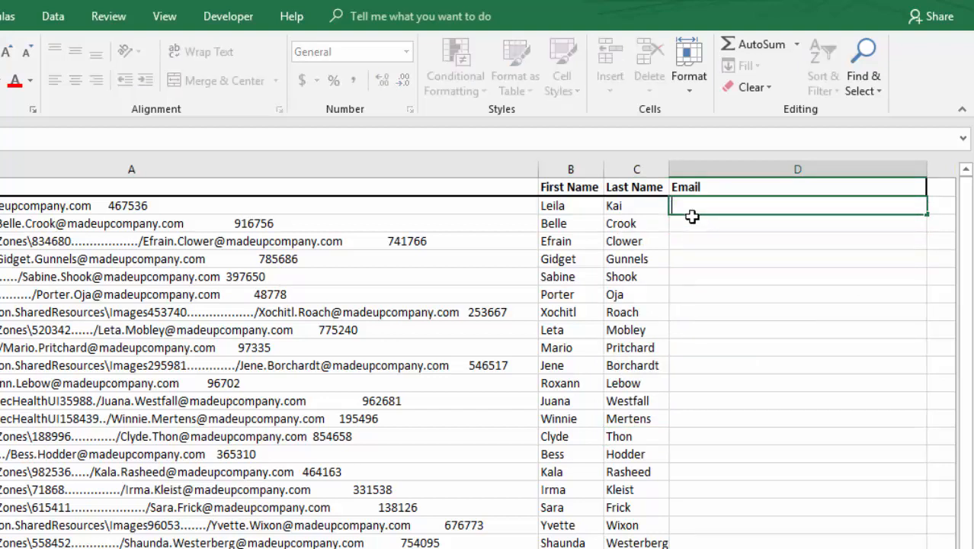
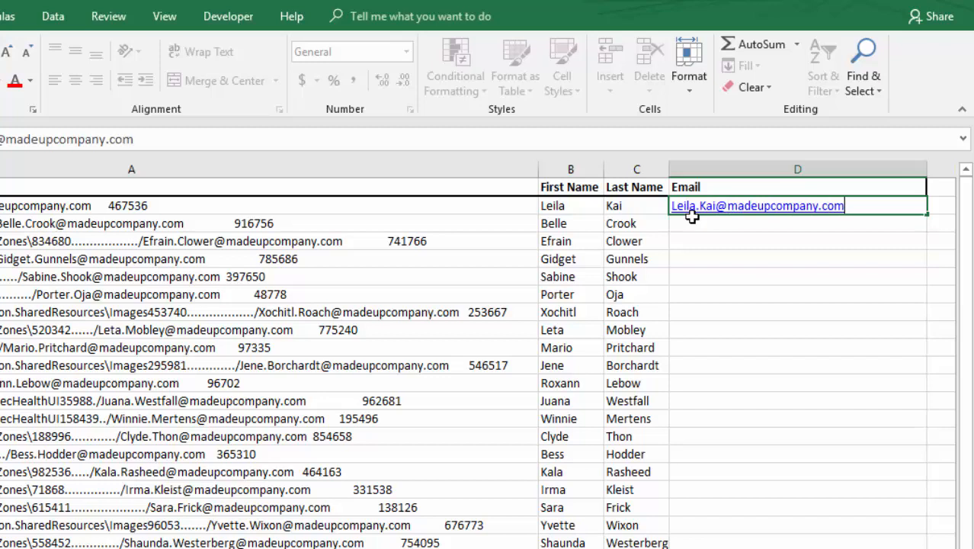
key("Return")
key("Return")
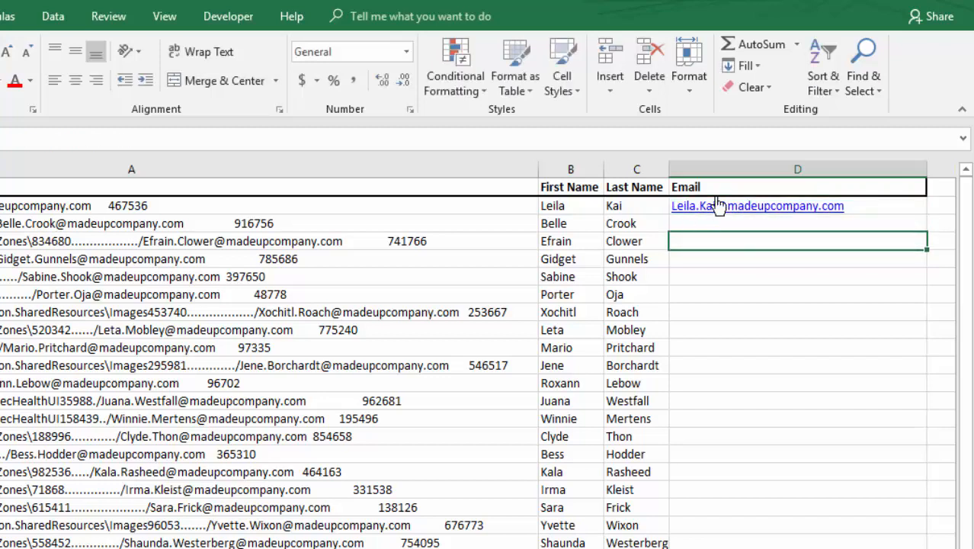
Step: Flash Fill the rest of the Email column from the example address
left_click(719, 323)
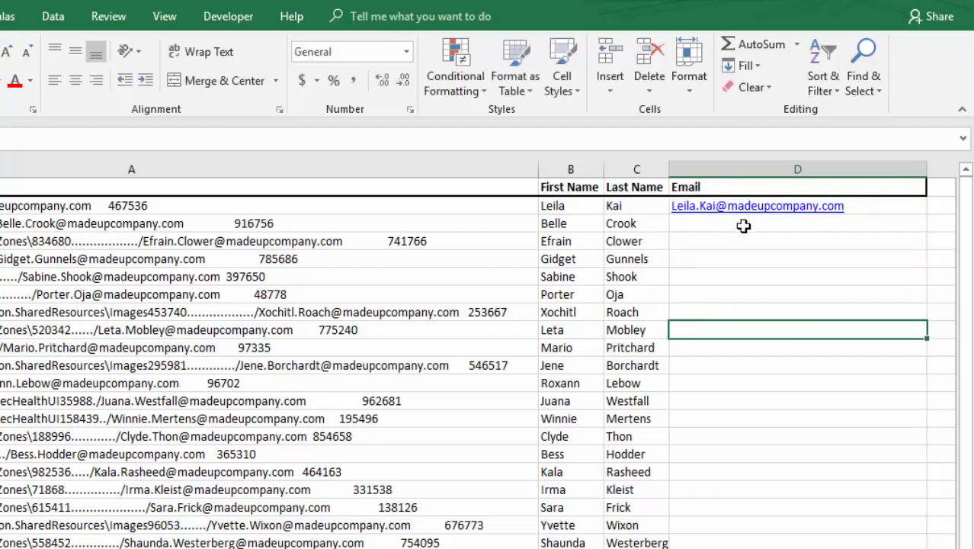
left_click(744, 224)
left_click(746, 65)
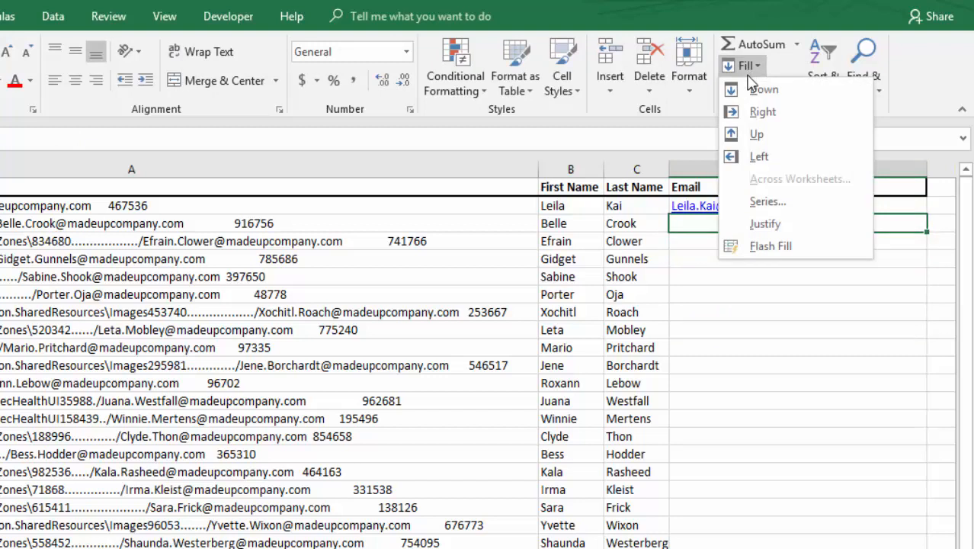
left_click(778, 248)
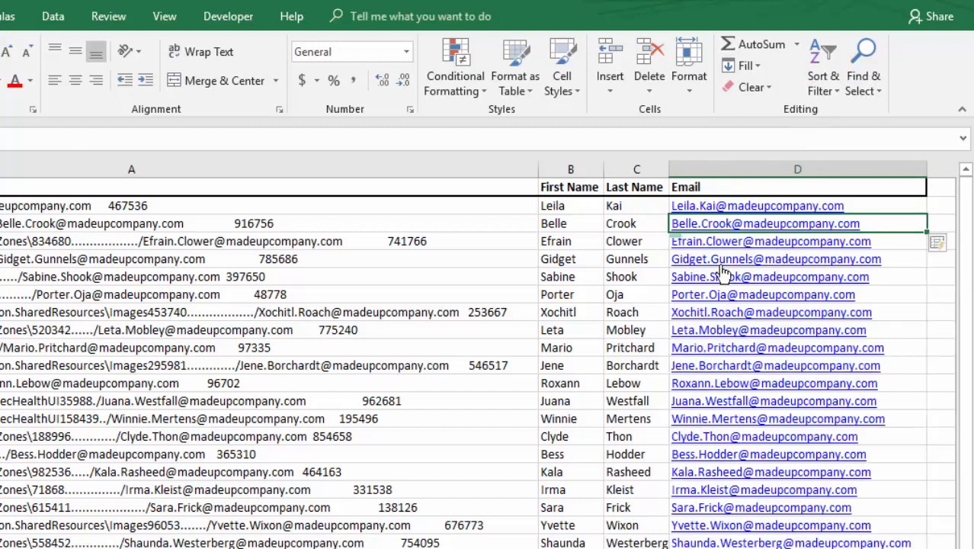
Step: Select the filled surnames, e-mails and first names to review the extracted results
left_click(642, 253)
left_click_drag(642, 252, 640, 543)
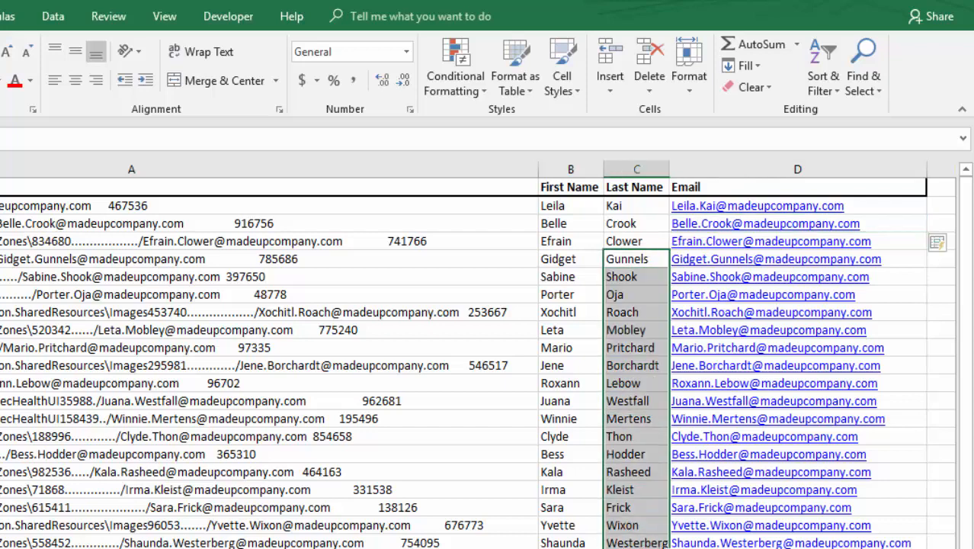
left_click_drag(763, 542, 760, 185)
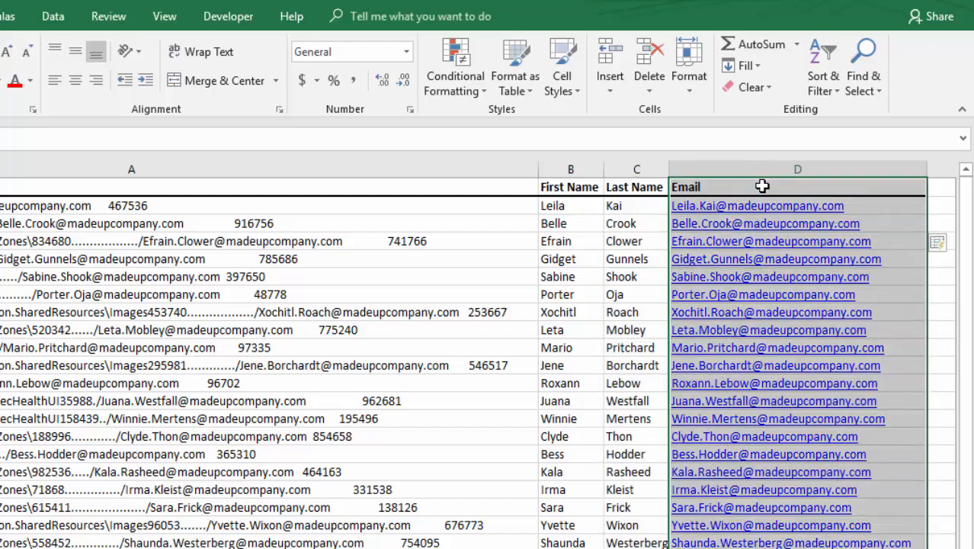
left_click(611, 249)
left_click(611, 249)
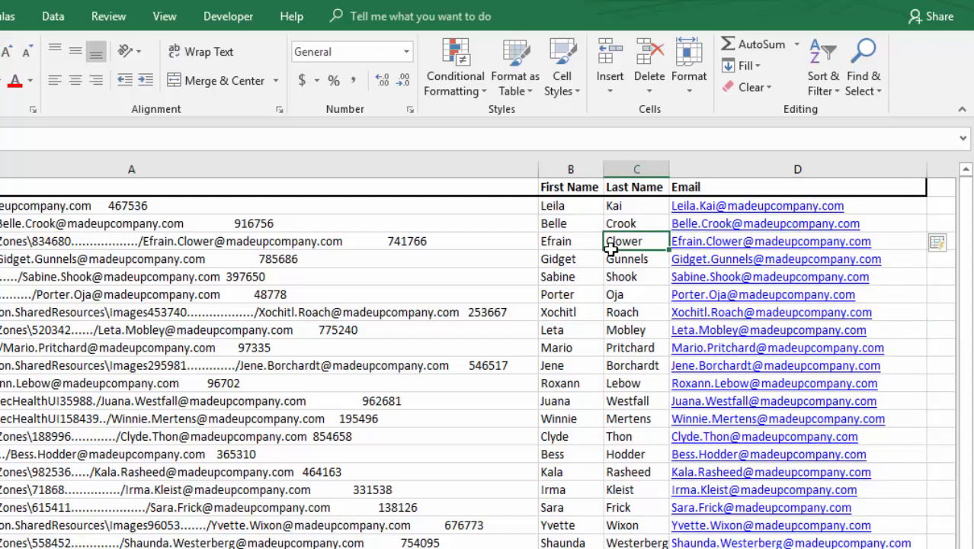
left_click(555, 206)
key("ctrl+shift+Down")
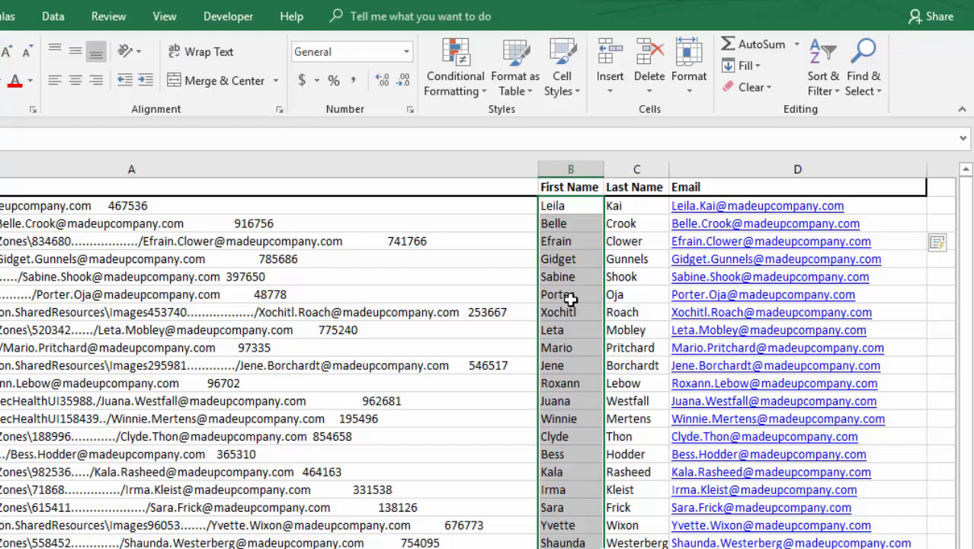
Step: Retype the B2 first name in capitals and clear the first names below it
key("ctrl+shift+Up")
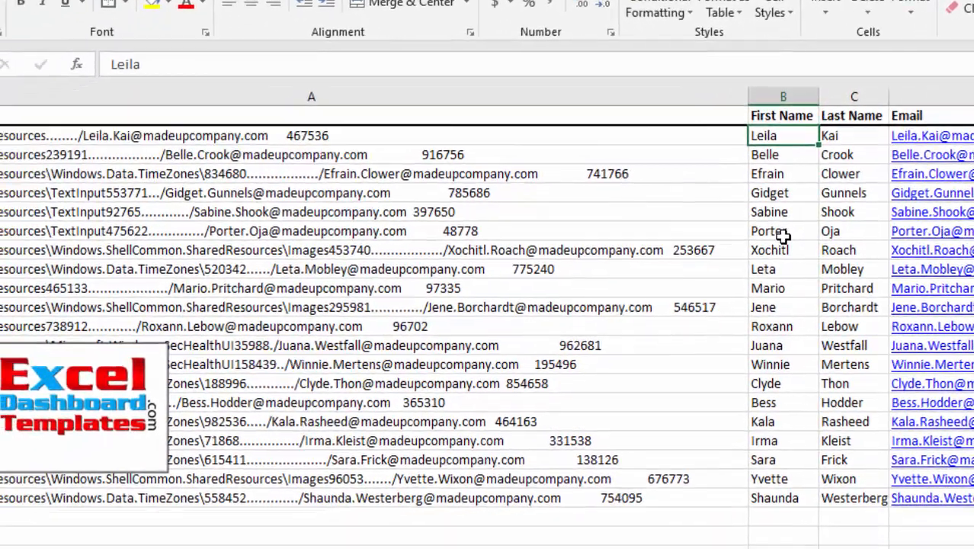
type("LEI")
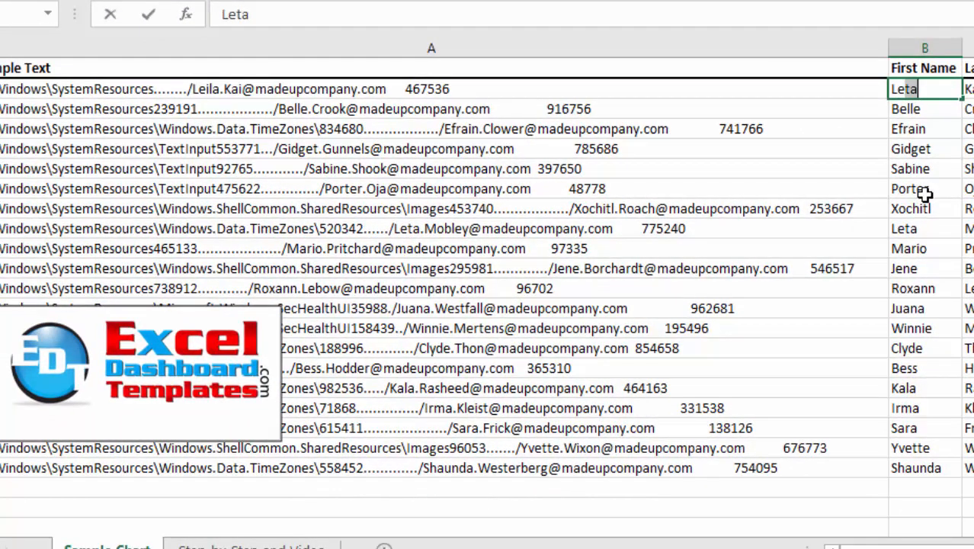
type("LA")
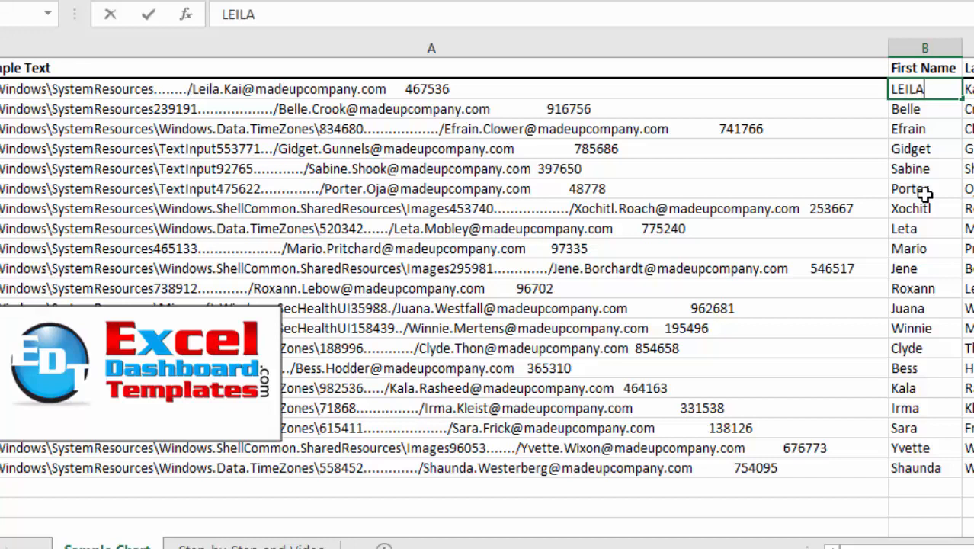
key("Return")
key("ctrl+shift+Down")
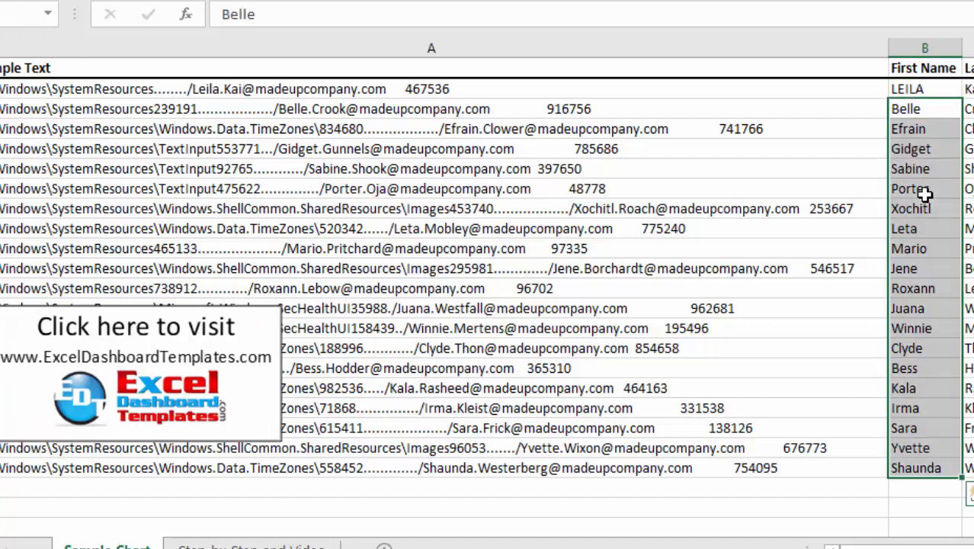
key("Delete")
Step: Clear all last names from C2 to the final row
key("Right")
key("Up")
key("Left")
key("Right")
key("Down")
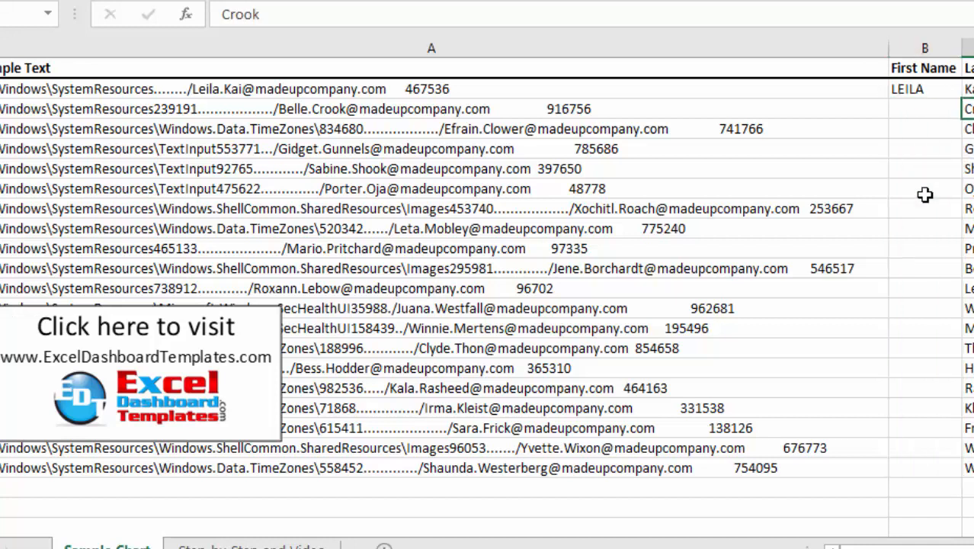
key("Up")
key("ctrl+shift+Down")
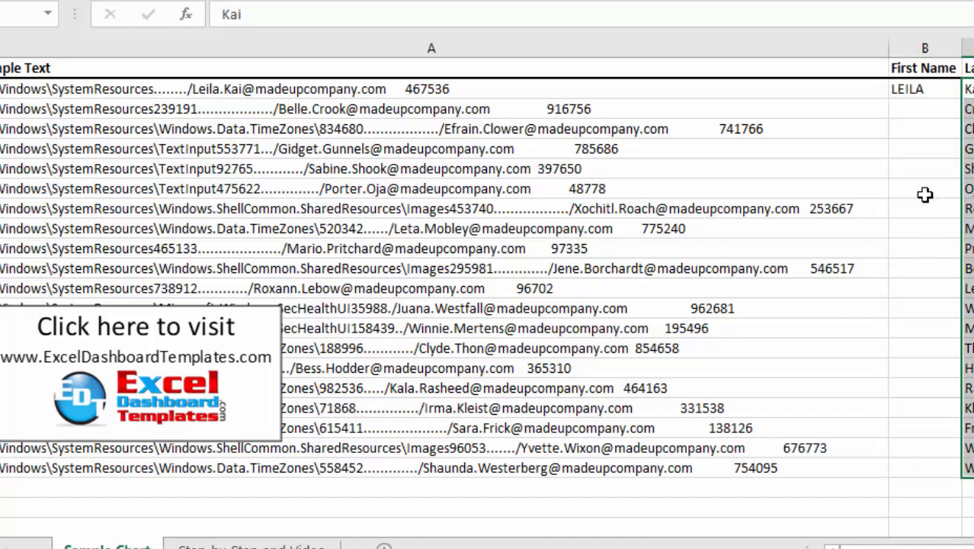
key("Delete")
key("Down")
key("Left")
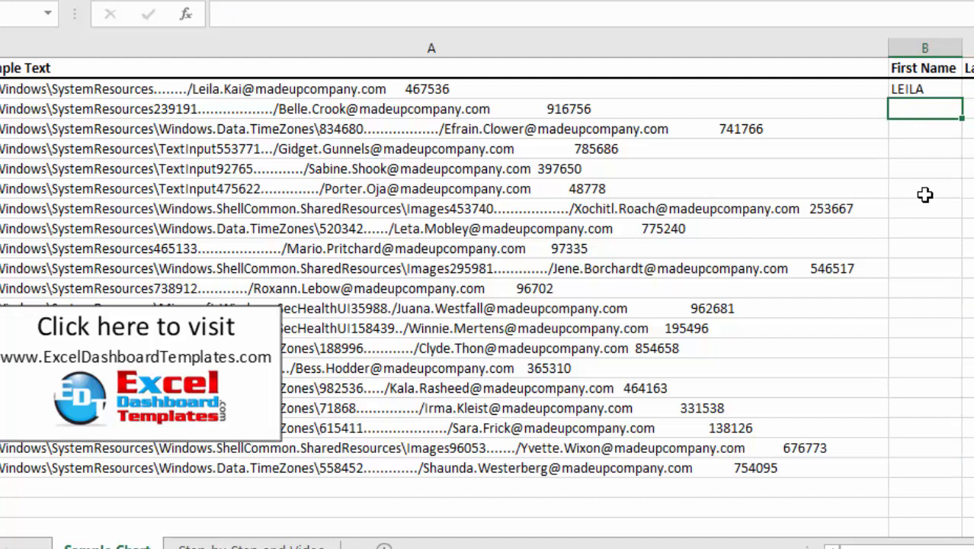
left_click(902, 89)
left_click(913, 168)
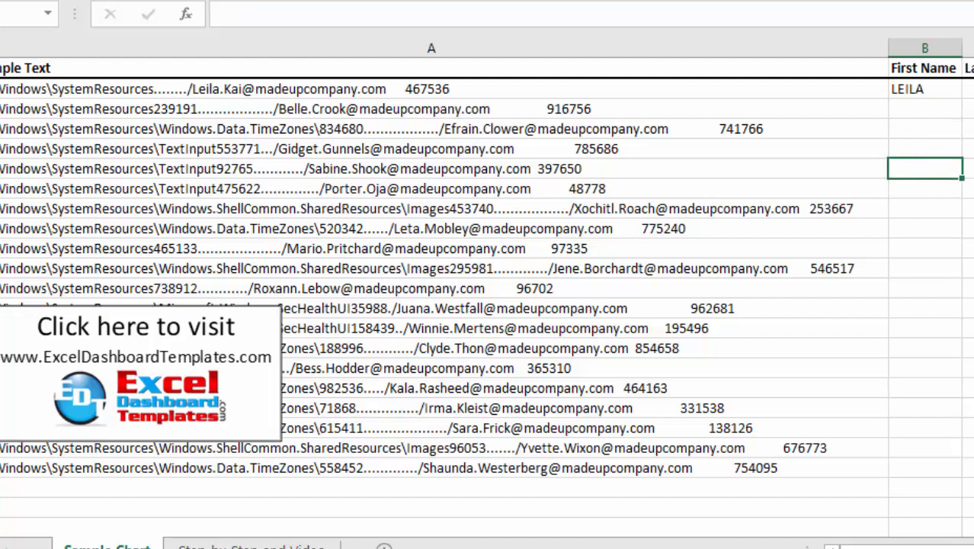
Step: Flash Fill (Ctrl+E) the remaining first names in uppercase and review column B
key("ctrl+e")
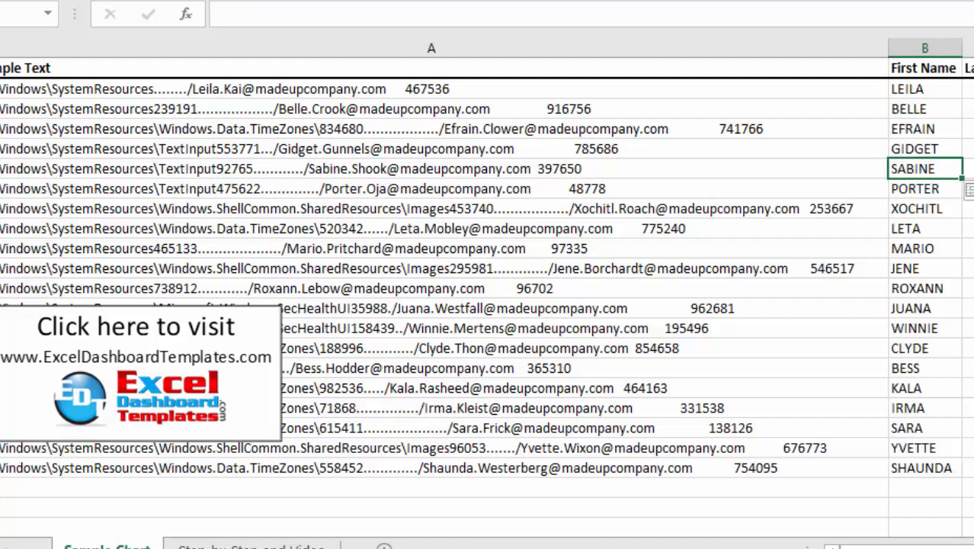
left_click_drag(939, 111, 938, 266)
left_click(931, 209)
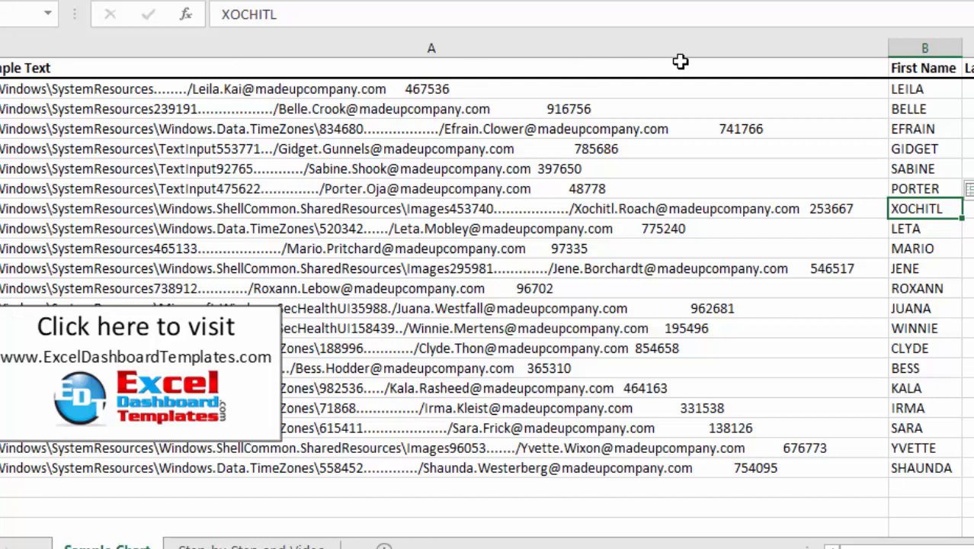
left_click(922, 91)
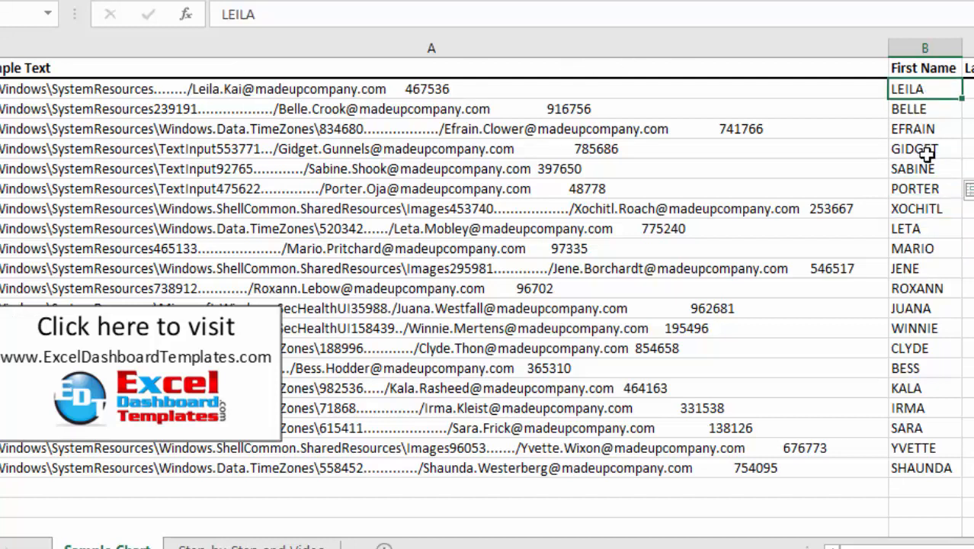
key("Left")
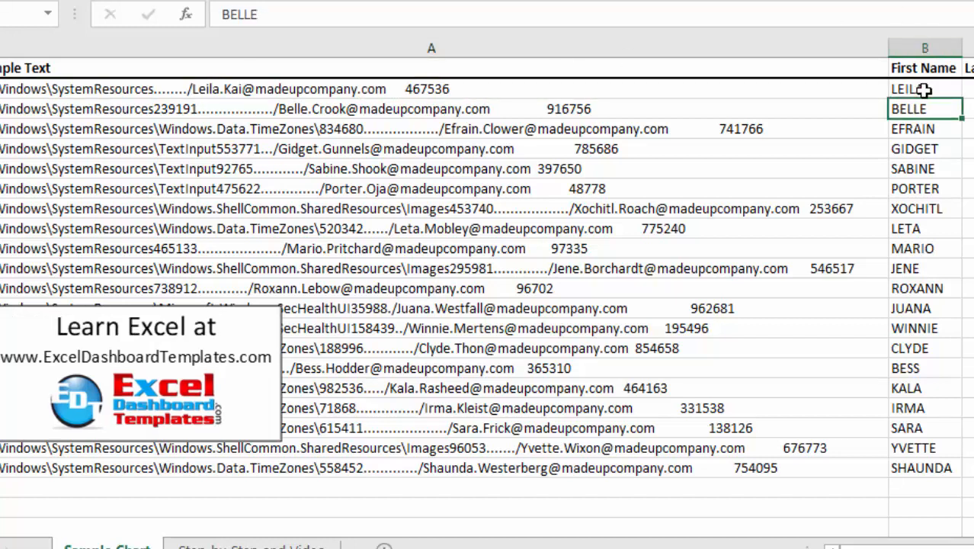
left_click_drag(922, 90, 924, 466)
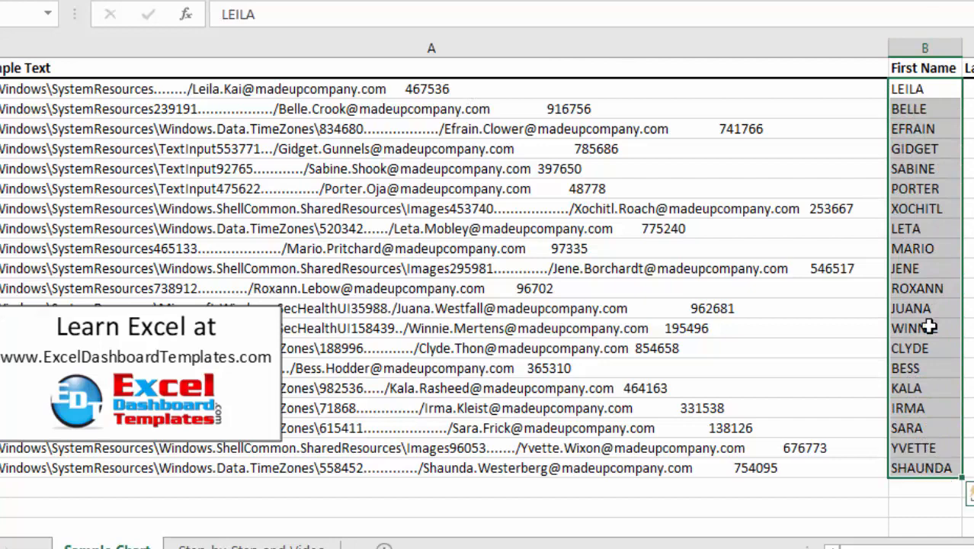
left_click(924, 134)
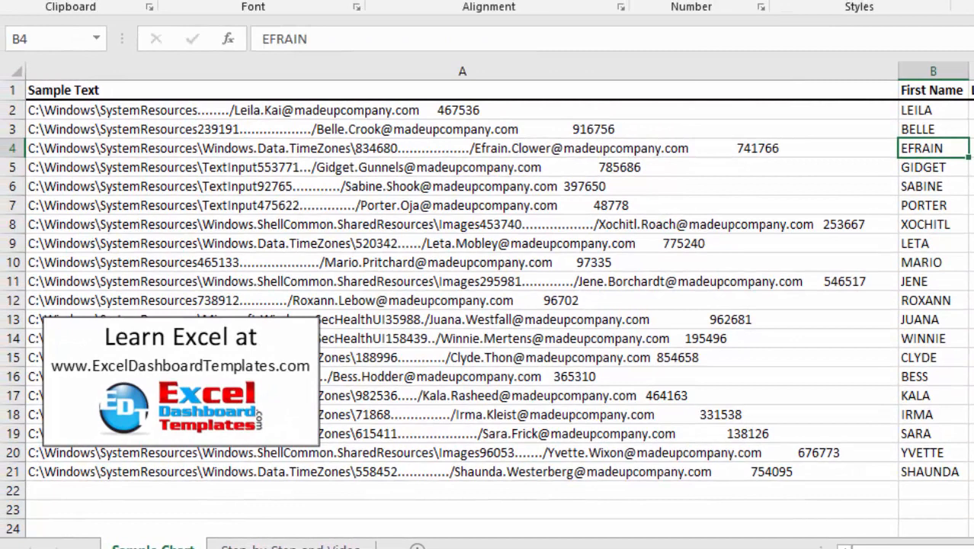
left_click(971, 110)
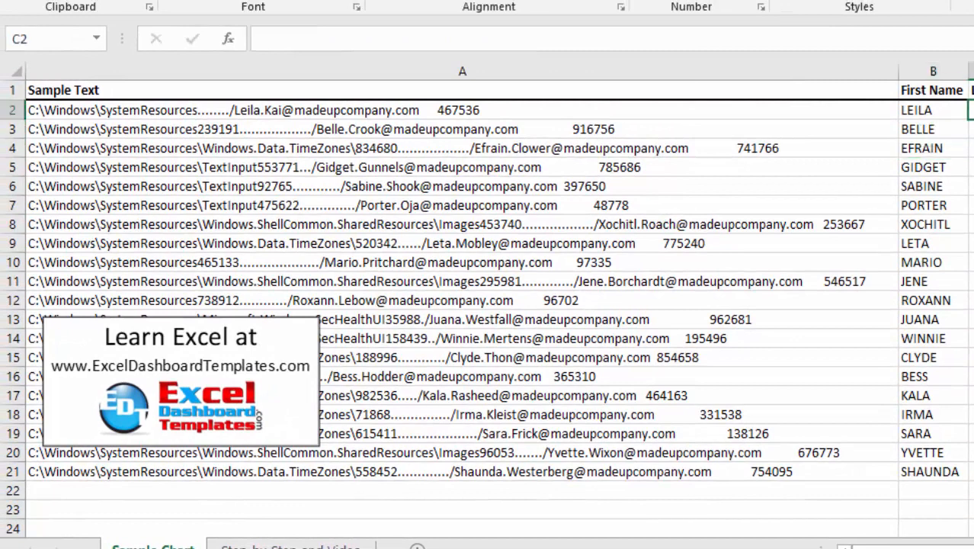